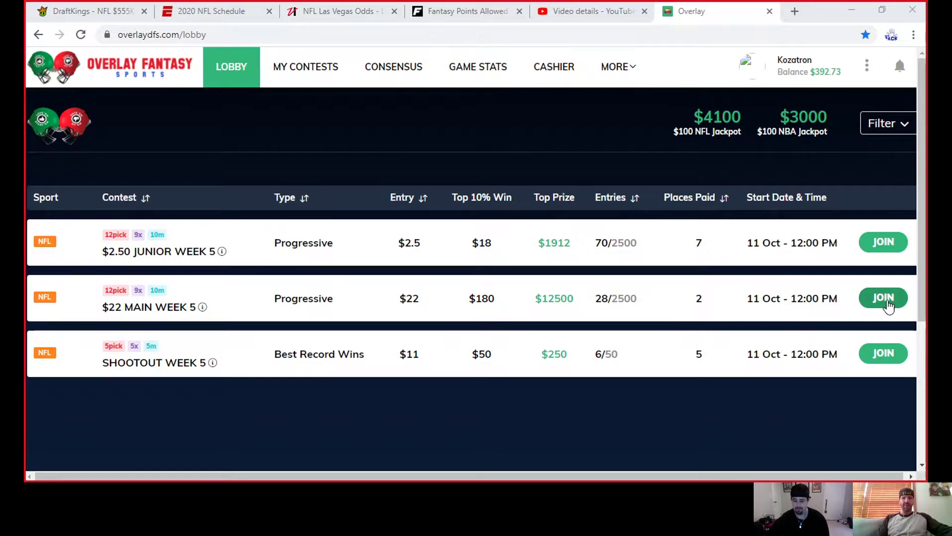
- Join the $22 MAIN WEEK 5 contest and pick wide receivers Tyreek Hill, JuJu SmithSchuster and Robby Anderson in their matchups
left_click(885, 299)
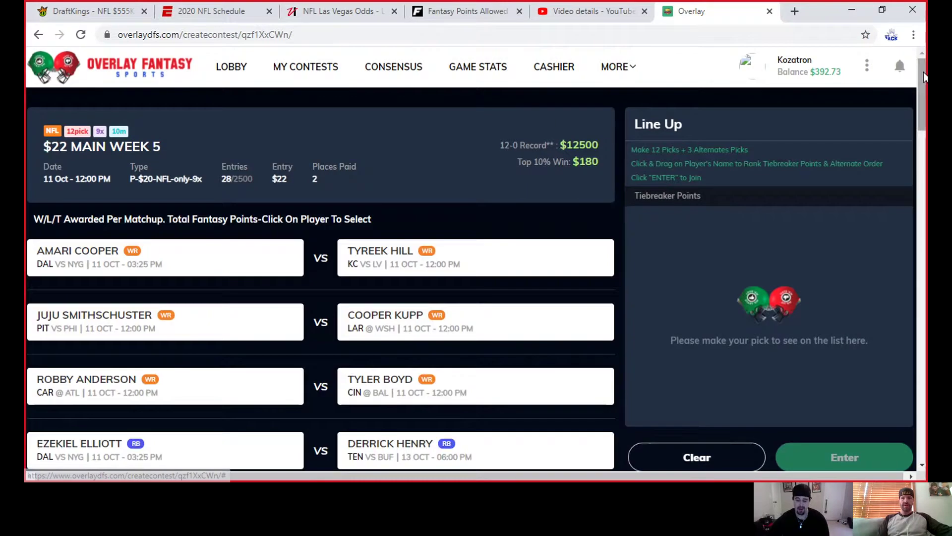
left_click_drag(922, 73, 922, 95)
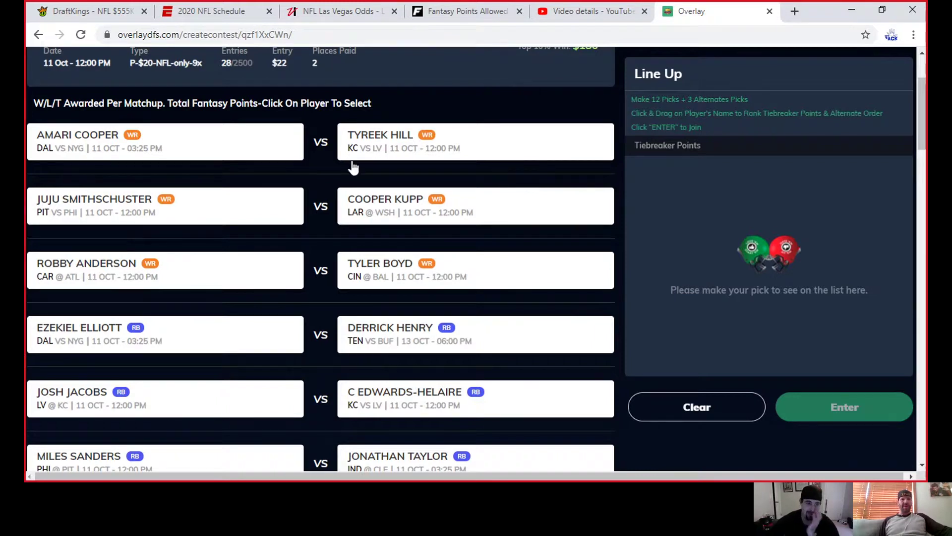
left_click(381, 149)
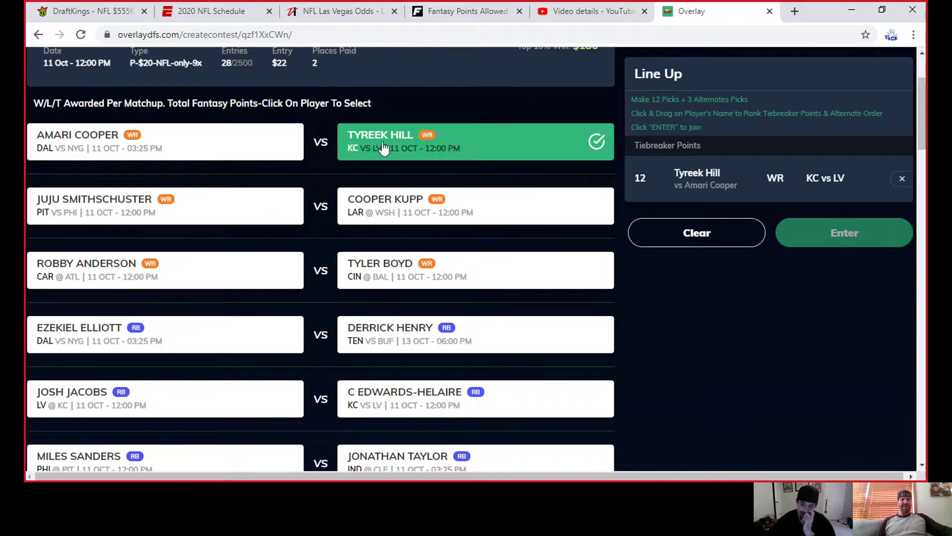
left_click(250, 210)
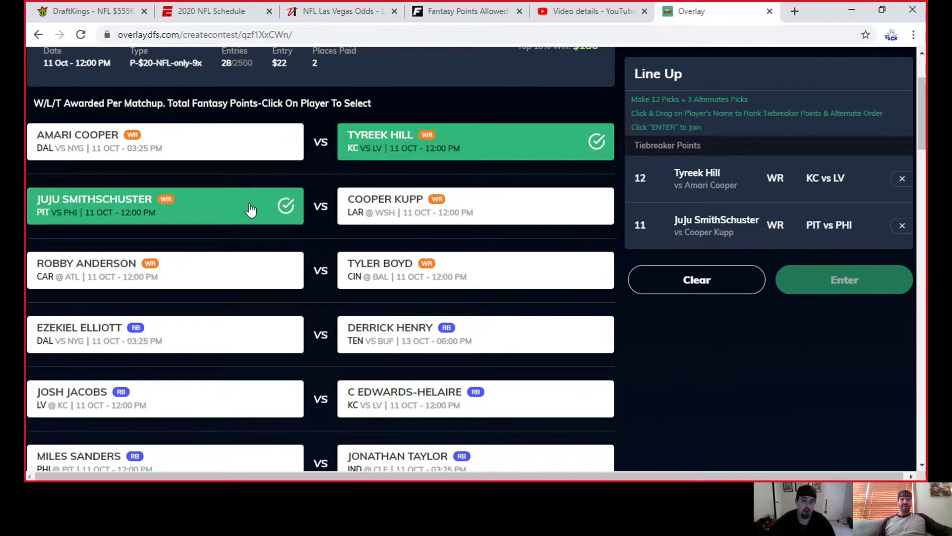
scroll(250, 210, "down", 1)
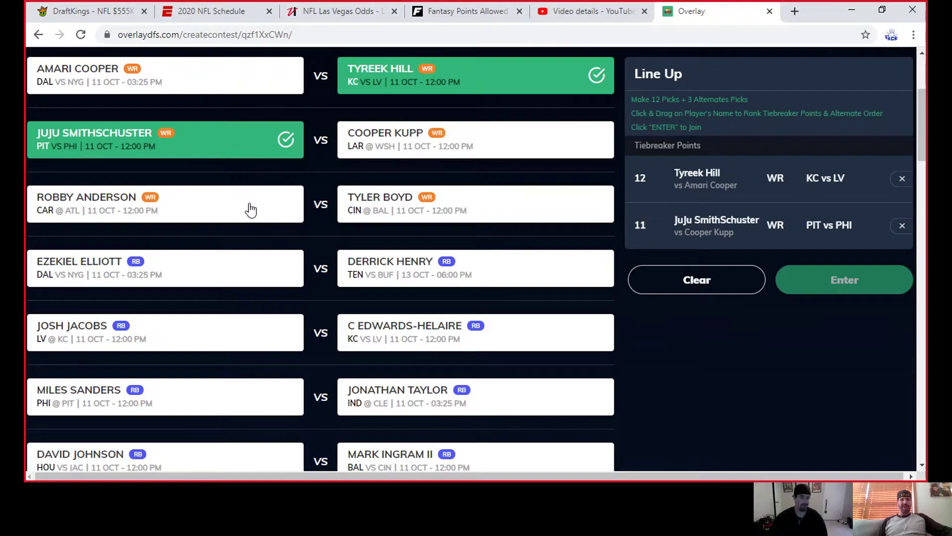
left_click(249, 209)
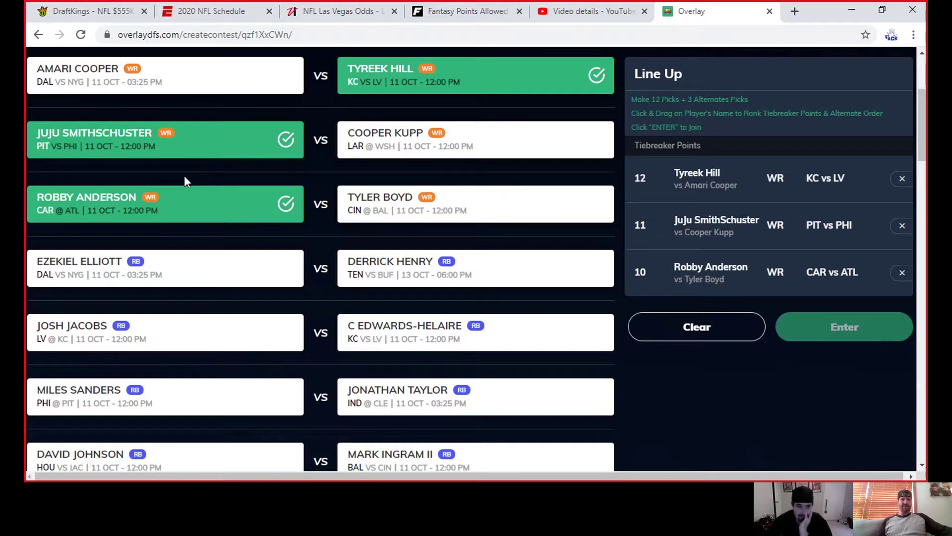
- Add running backs C Edwards-Helaire over Josh Jacobs, David Johnson over Mark Ingram II, and Todd Gurley II over James Robinson to the lineup
scroll(184, 181, "down", 4)
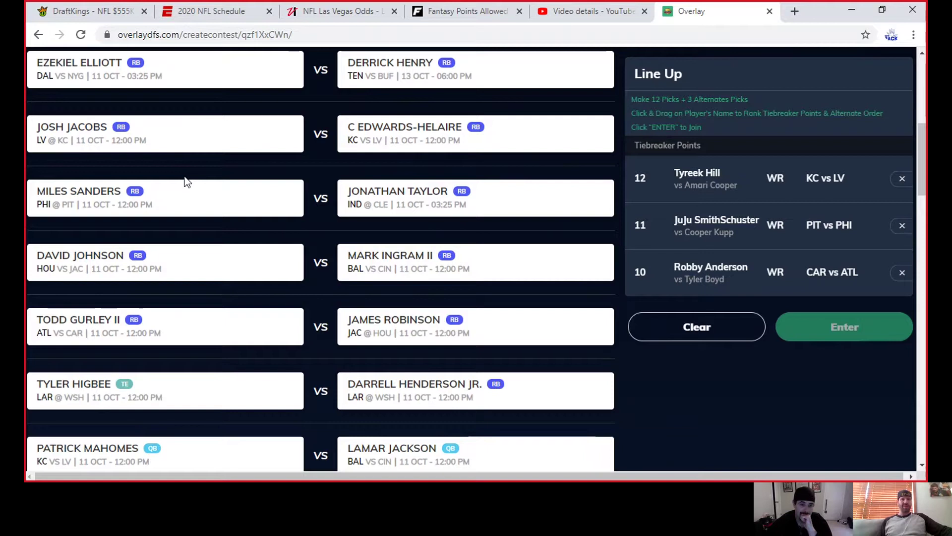
left_click(402, 133)
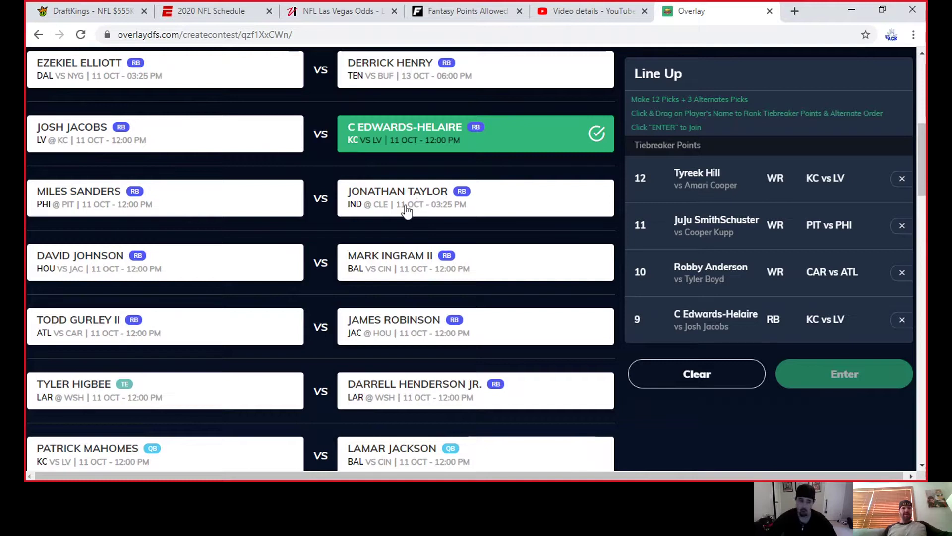
scroll(405, 210, "down", 1)
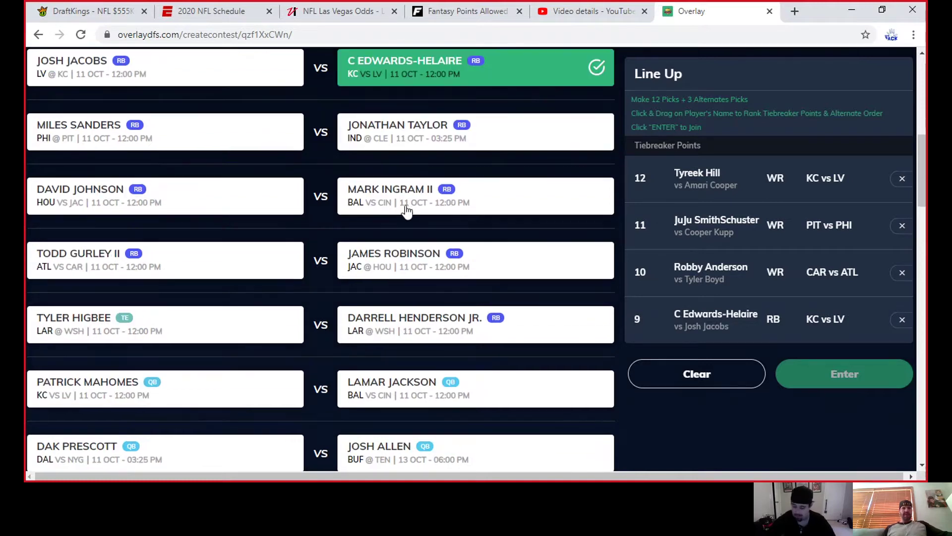
left_click(237, 197)
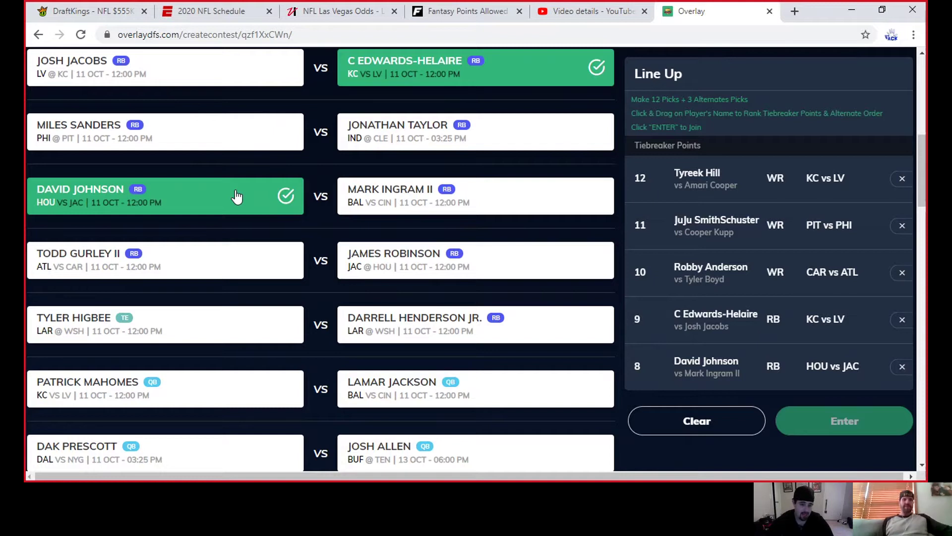
left_click(220, 257)
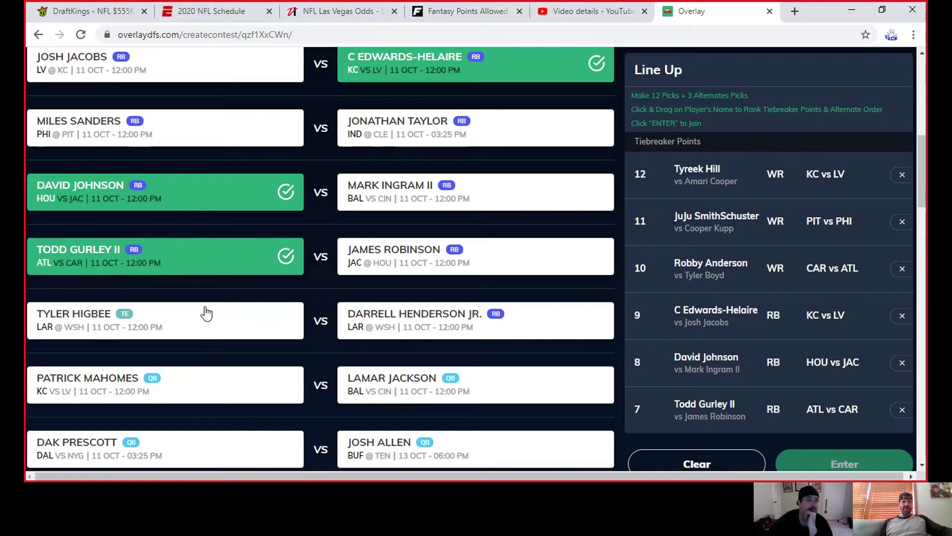
- Pick quarterback Patrick Mahomes over Lamar Jackson
scroll(206, 313, "down", 4)
scroll(206, 312, "down", 1)
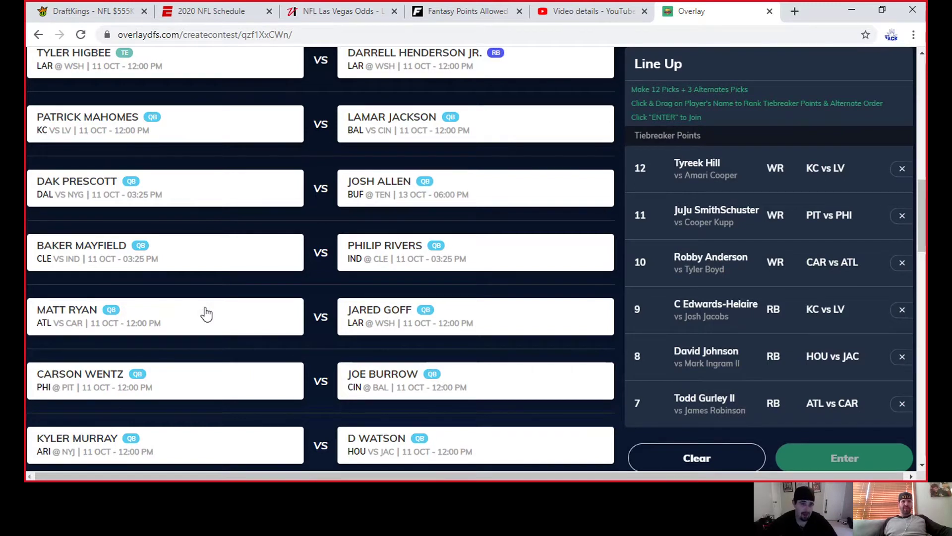
left_click(163, 124)
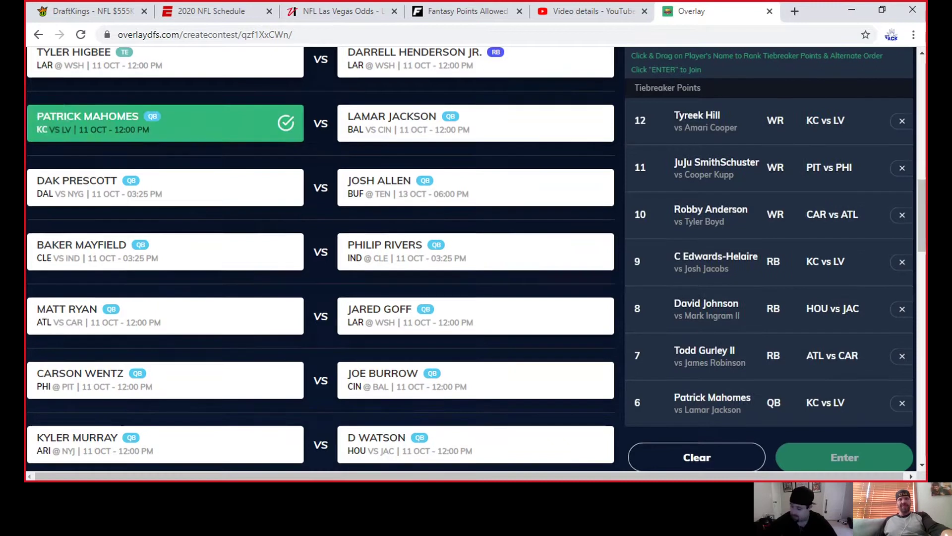
- Pick quarterbacks T Bridgewater over Ryan Fitzpatrick and Daniel Jones over Derek Carr
scroll(321, 258, "down", 3)
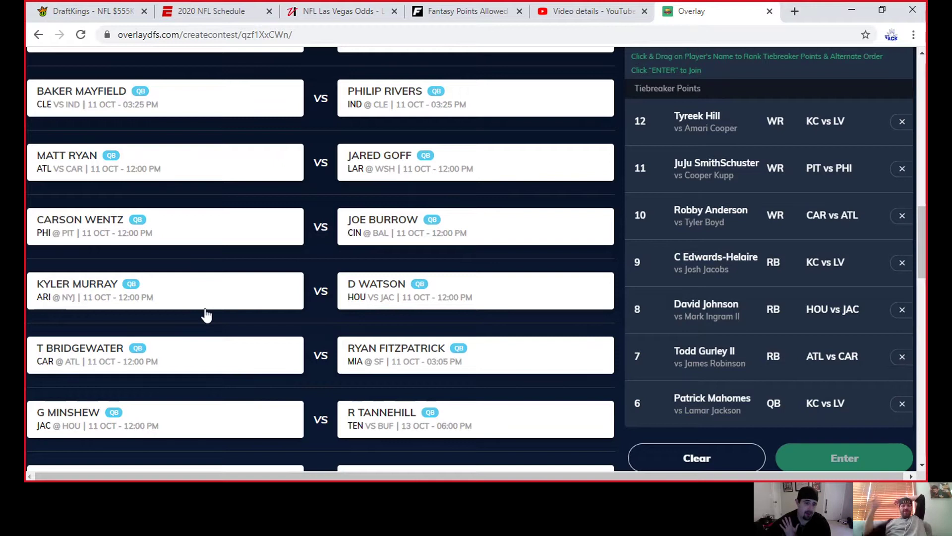
scroll(207, 315, "down", 5)
scroll(201, 315, "down", 2)
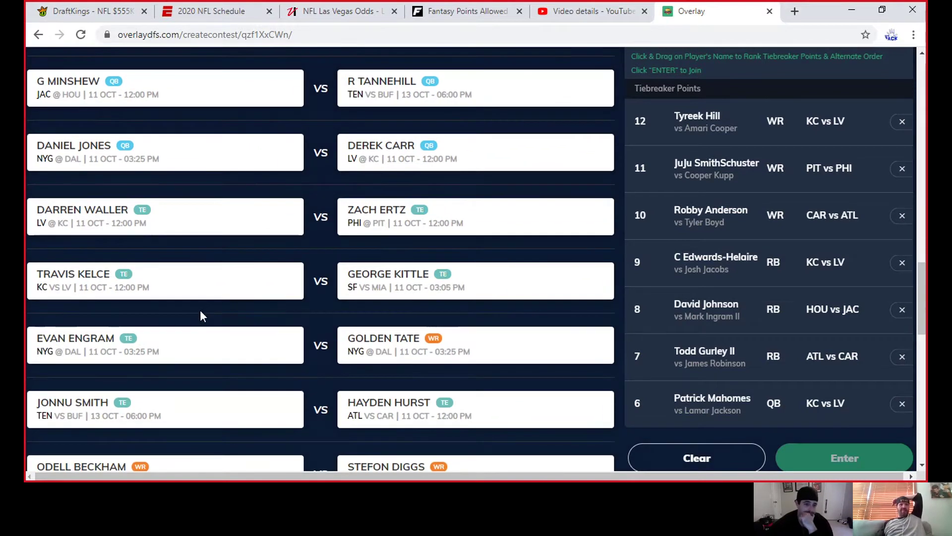
scroll(201, 315, "up", 2)
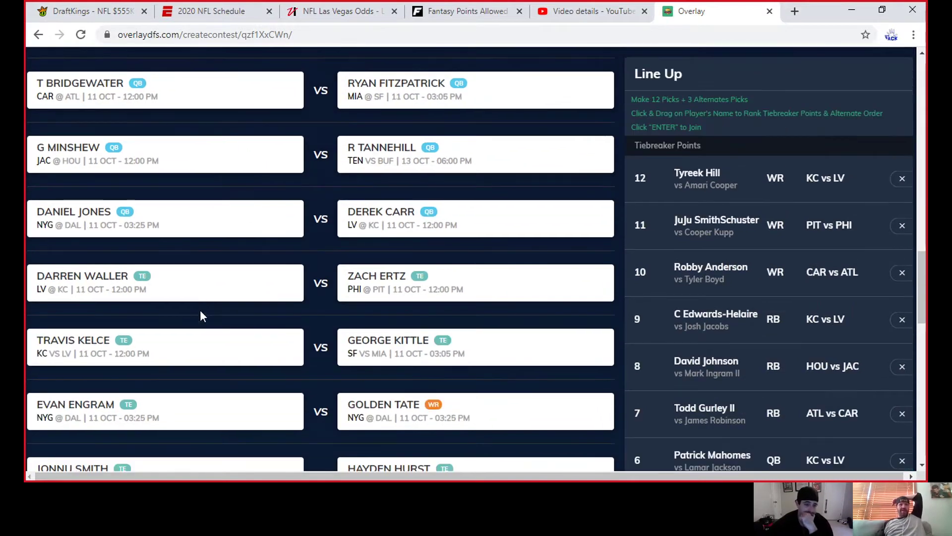
left_click(194, 93)
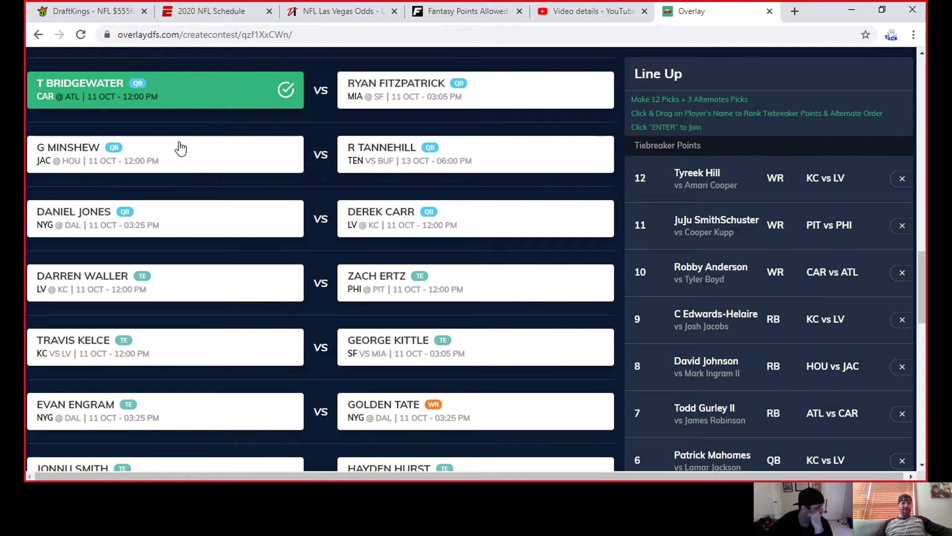
scroll(180, 148, "down", 1)
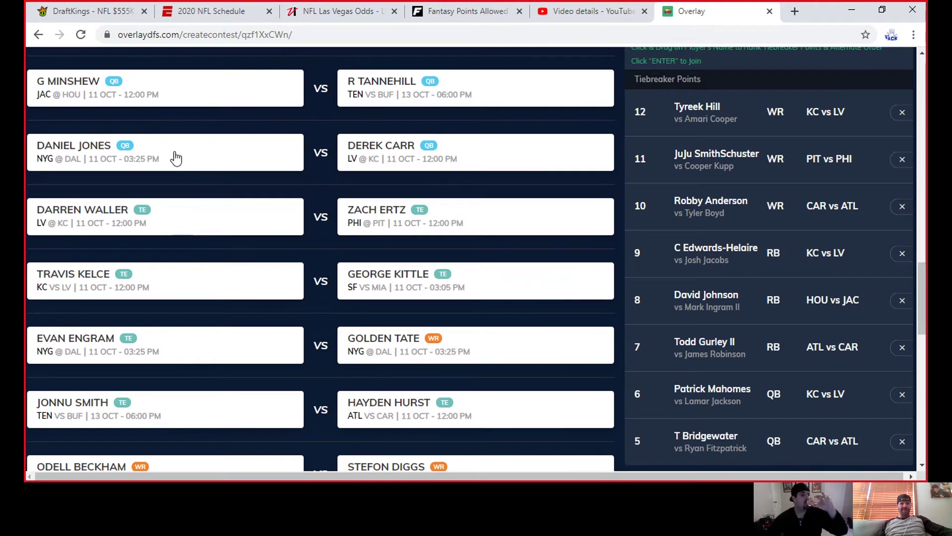
left_click(175, 158)
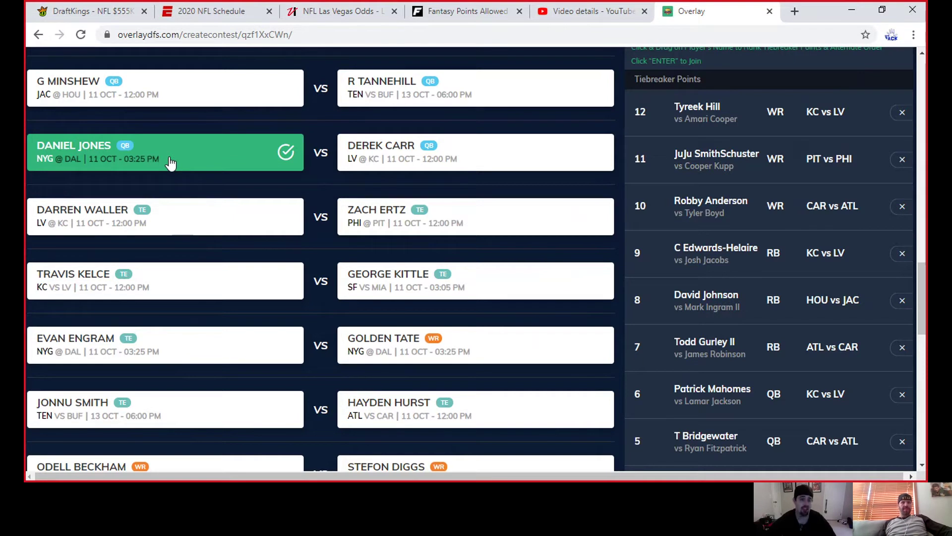
- Add tight end Darren Waller over Zach Ertz and wide receiver Will Fuller V over DJ Moore to the lineup
scroll(170, 162, "down", 1)
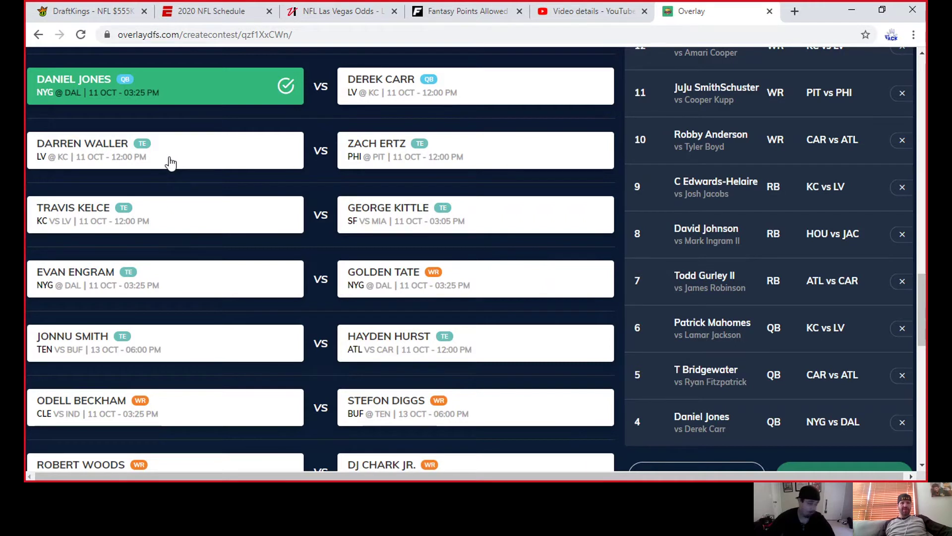
left_click(170, 162)
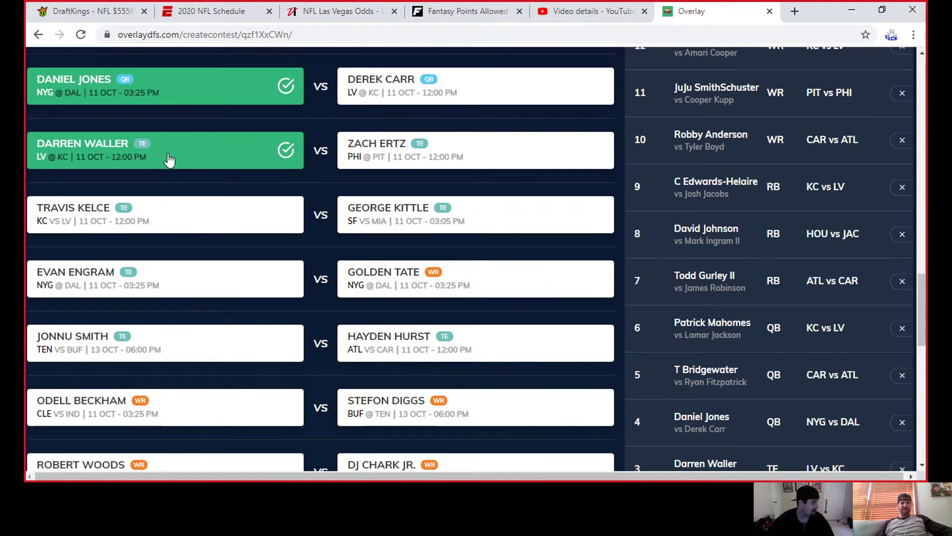
scroll(170, 159, "down", 1)
scroll(169, 160, "down", 1)
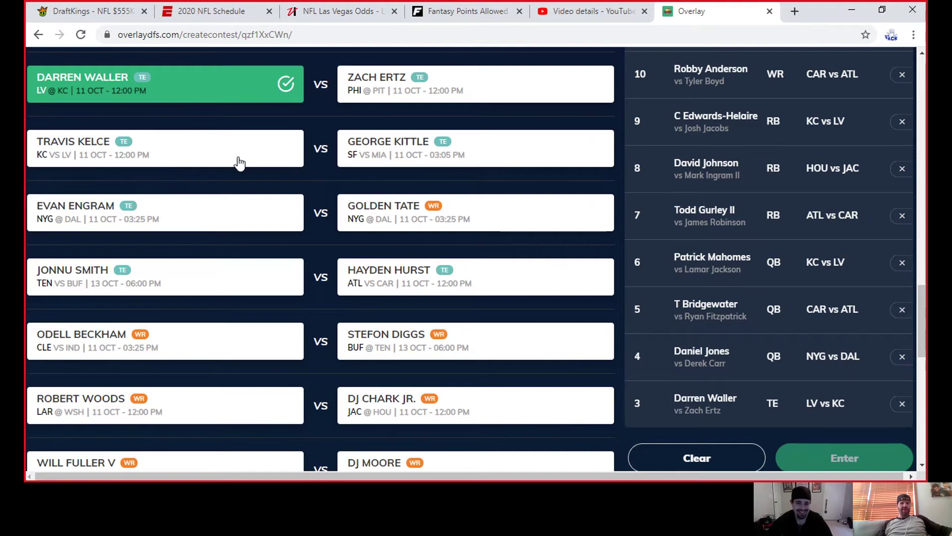
scroll(240, 163, "down", 2)
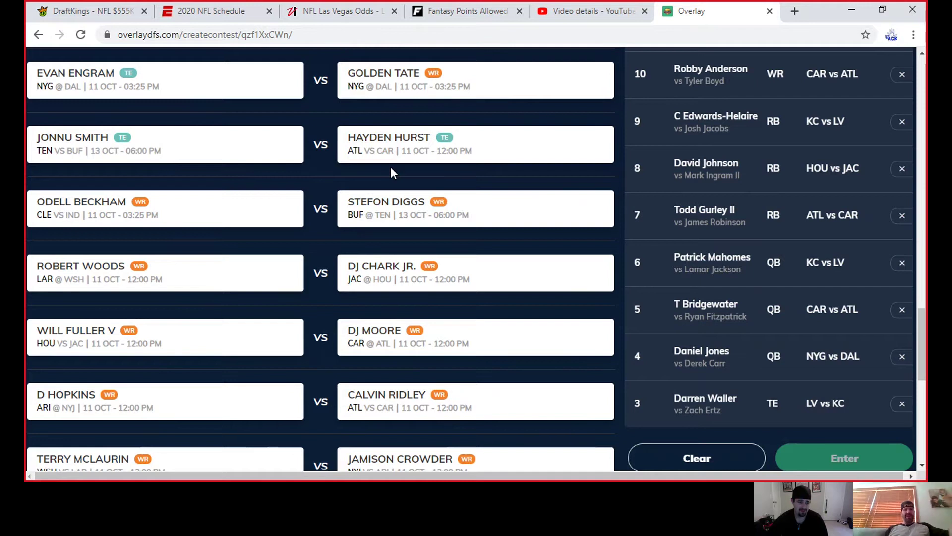
scroll(409, 166, "down", 1)
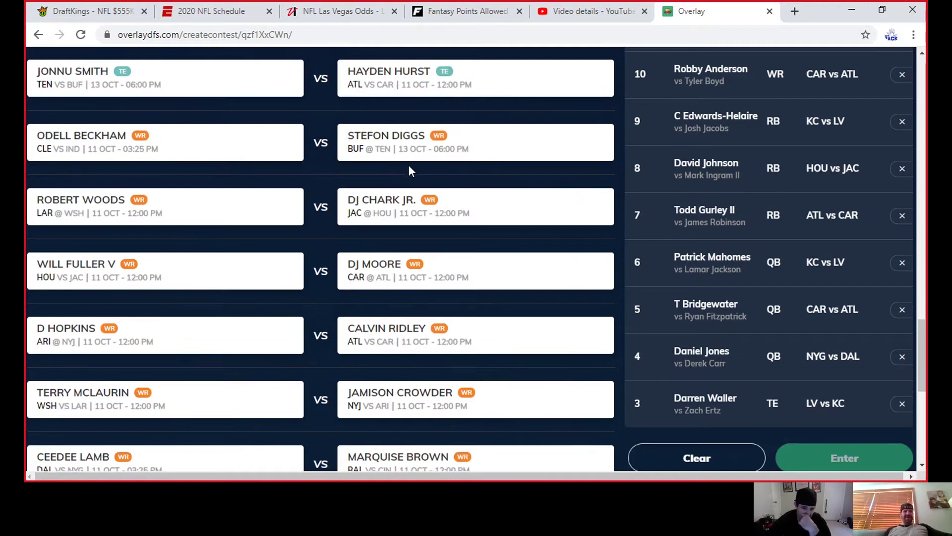
scroll(409, 169, "down", 1)
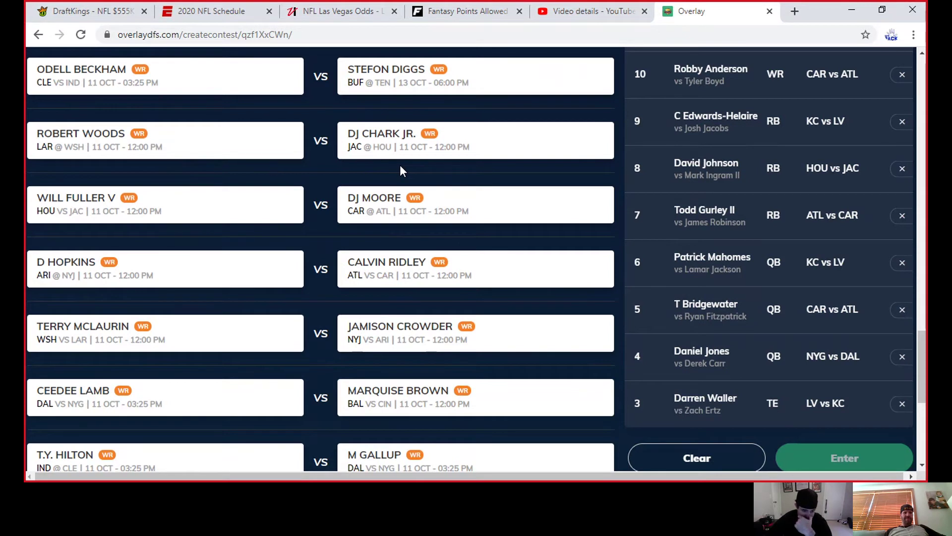
left_click(202, 204)
- Pick wide receiver S Watkins over Jarvis Landry as the twelfth lineup selection
scroll(203, 204, "down", 3)
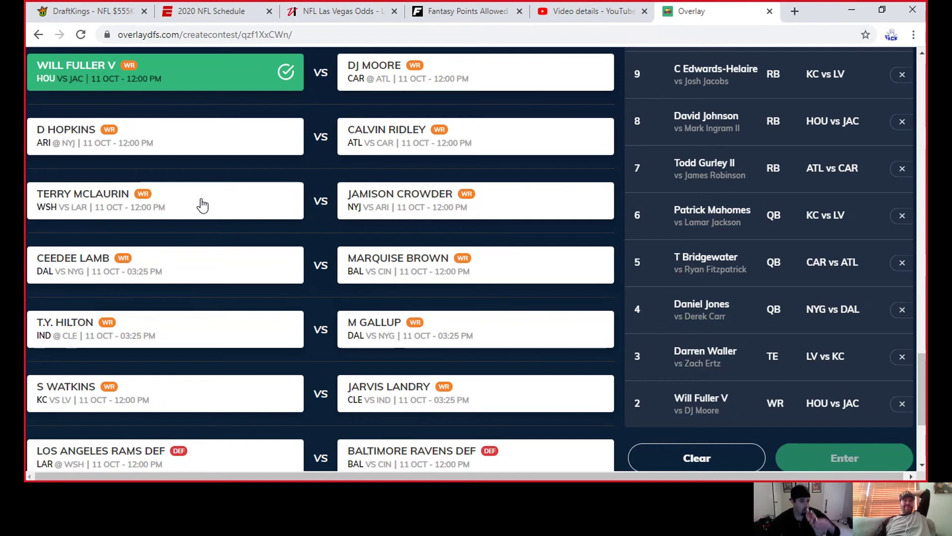
scroll(240, 266, "down", 5)
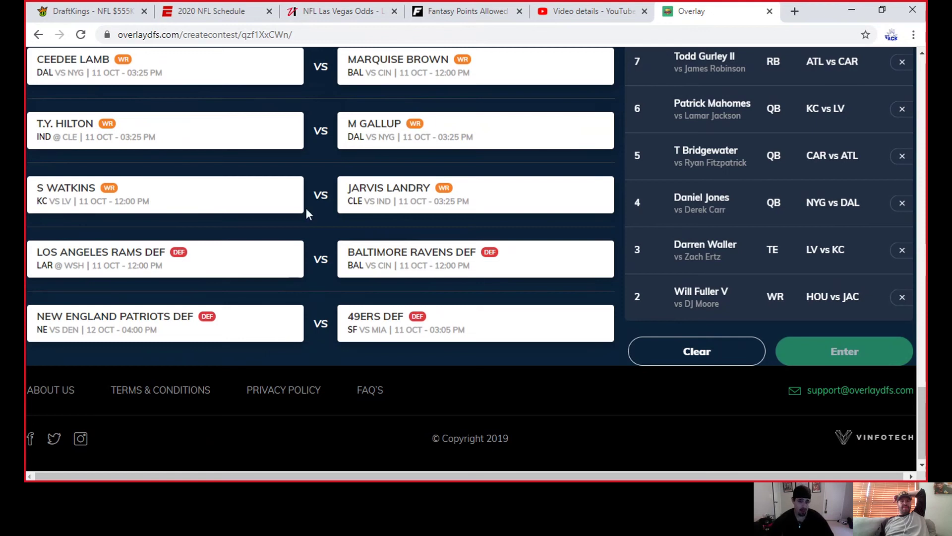
left_click(277, 192)
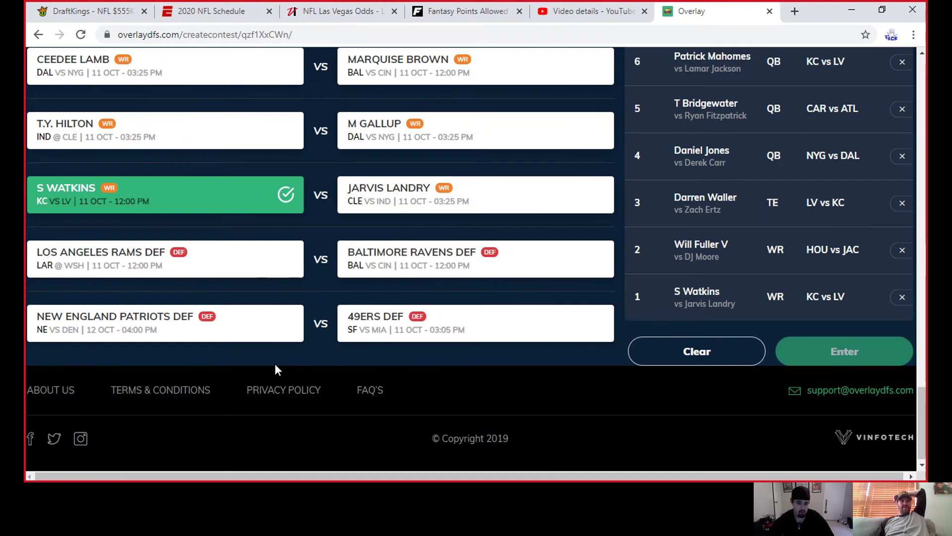
scroll(272, 372, "up", 15)
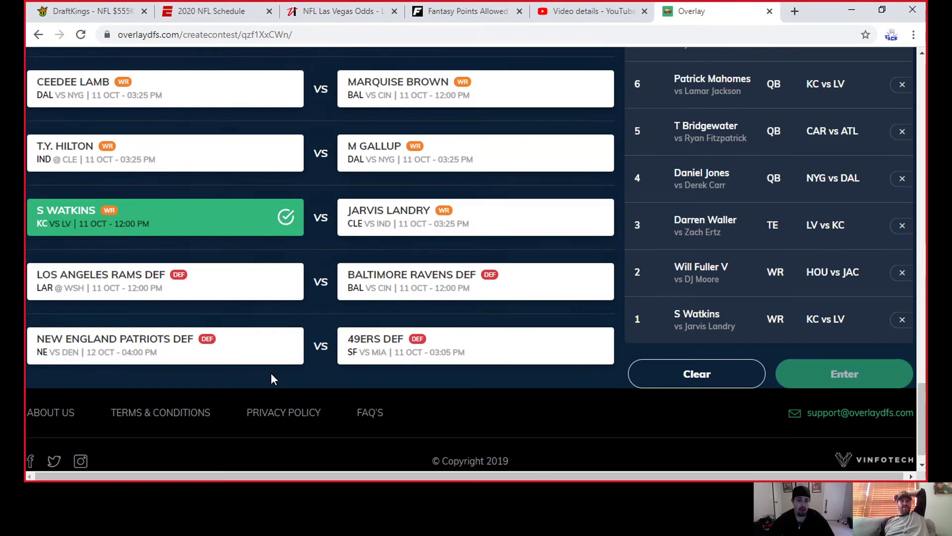
scroll(265, 373, "up", 3)
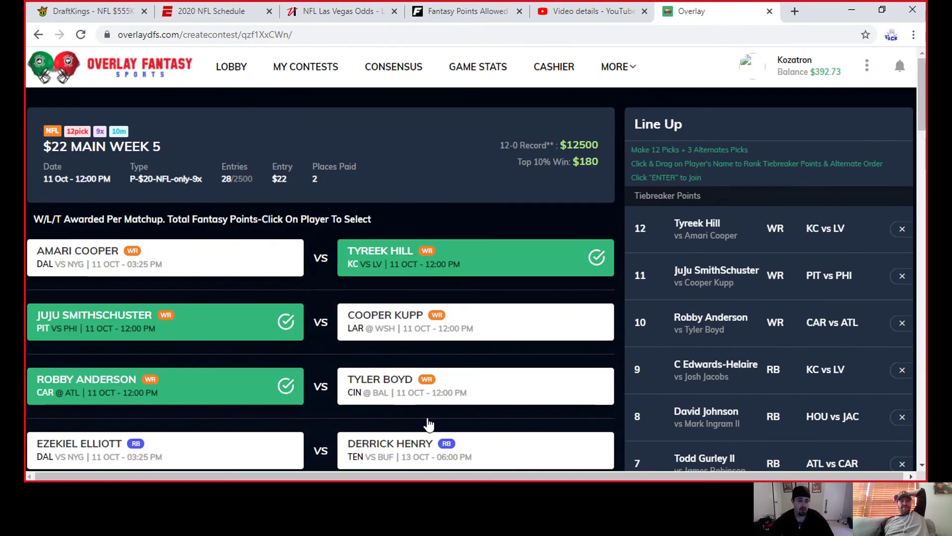